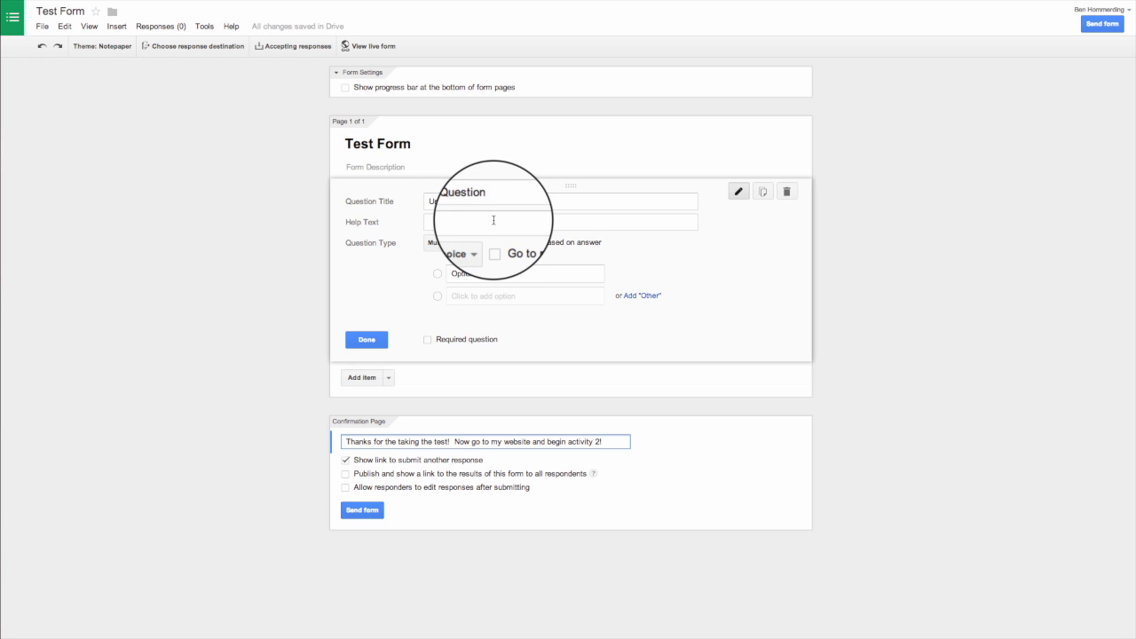
Change the untitled question's type to Text and title it "Name".
click(479, 246)
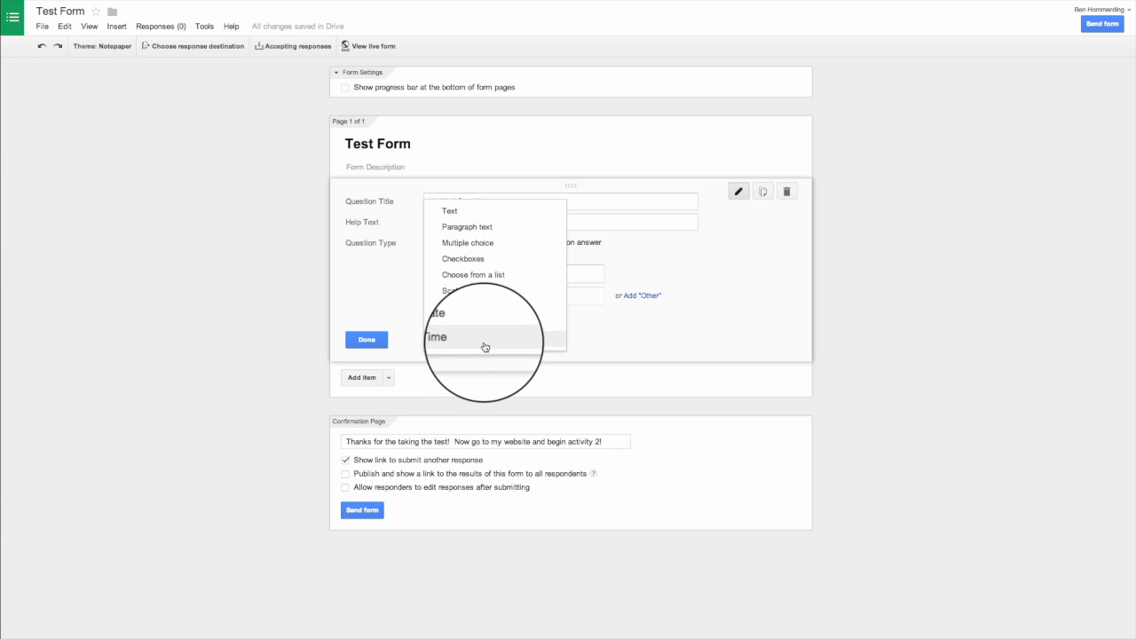
click(636, 254)
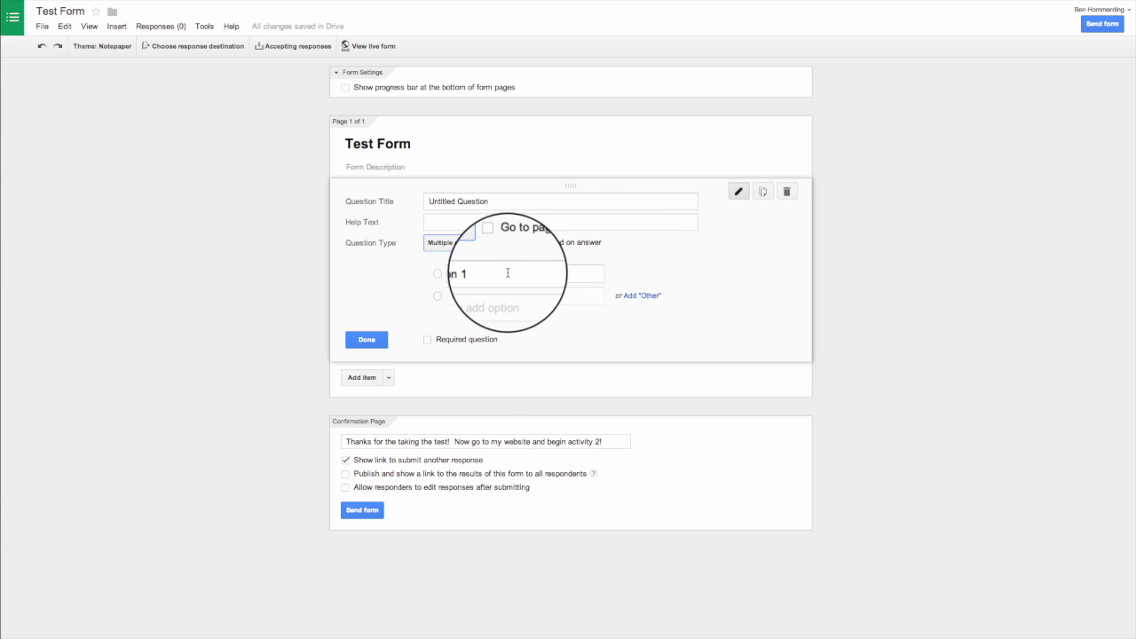
click(470, 244)
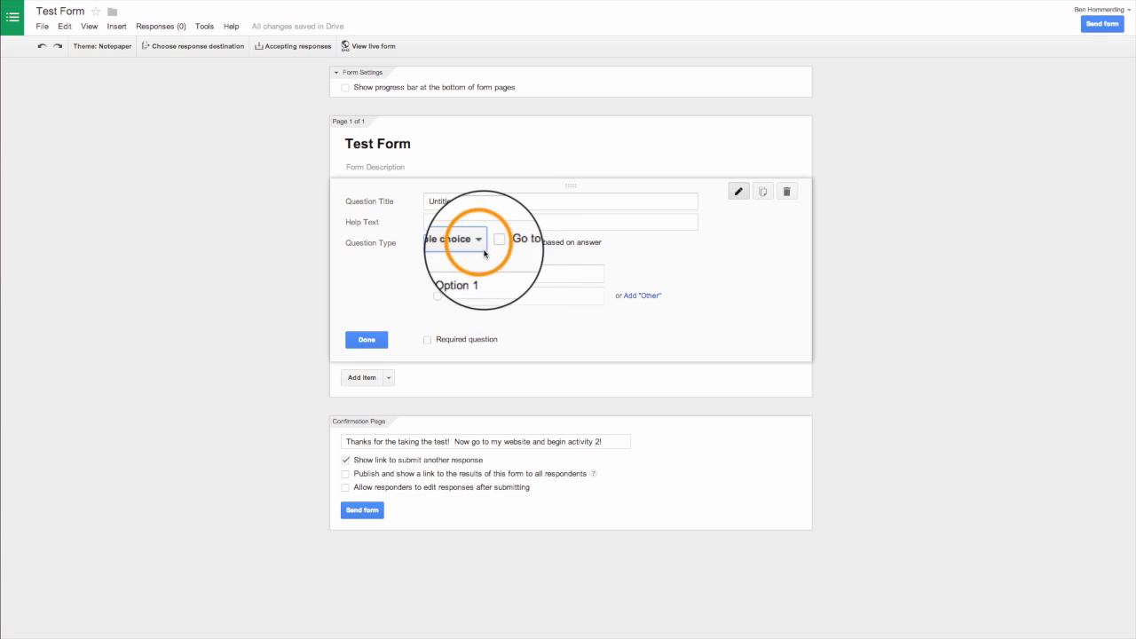
click(481, 213)
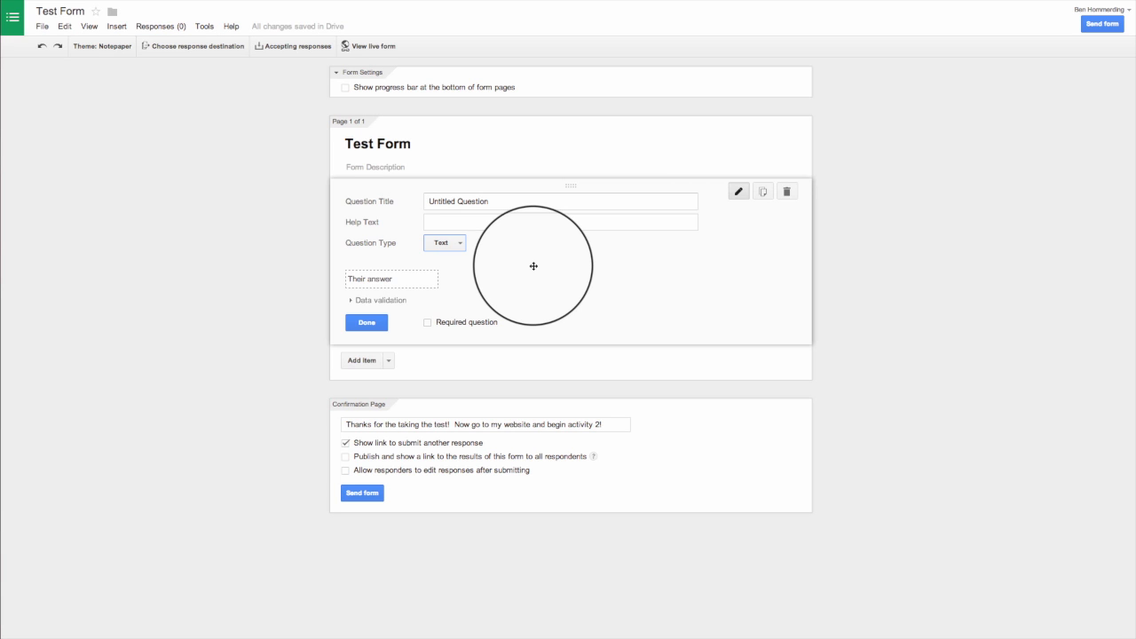
click(494, 200)
drag(499, 200, 419, 197)
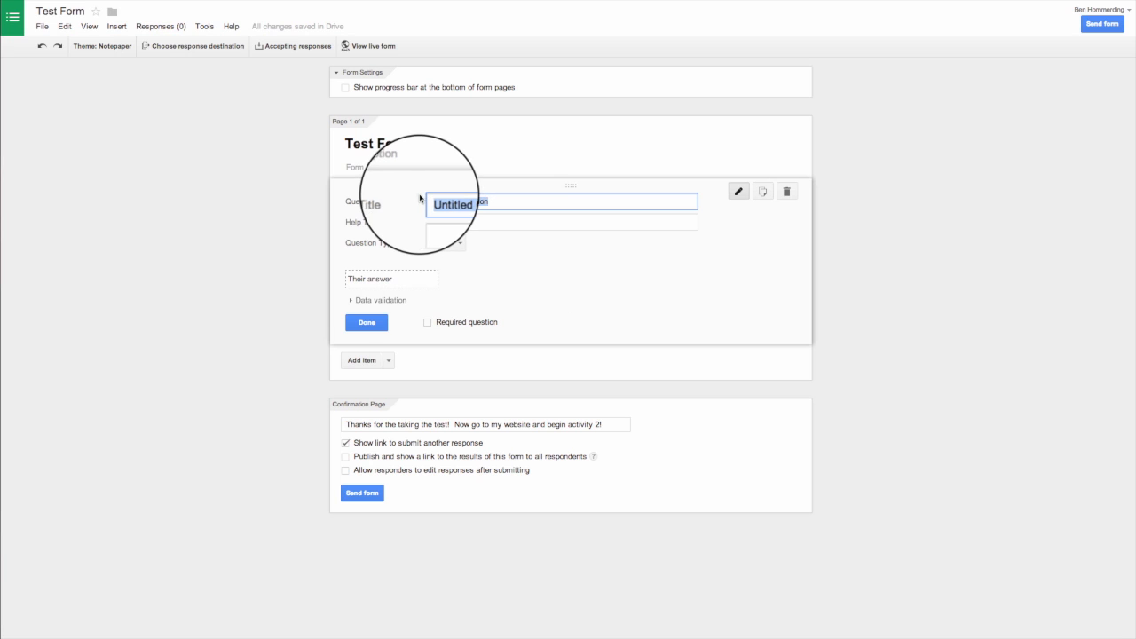
text(Name)
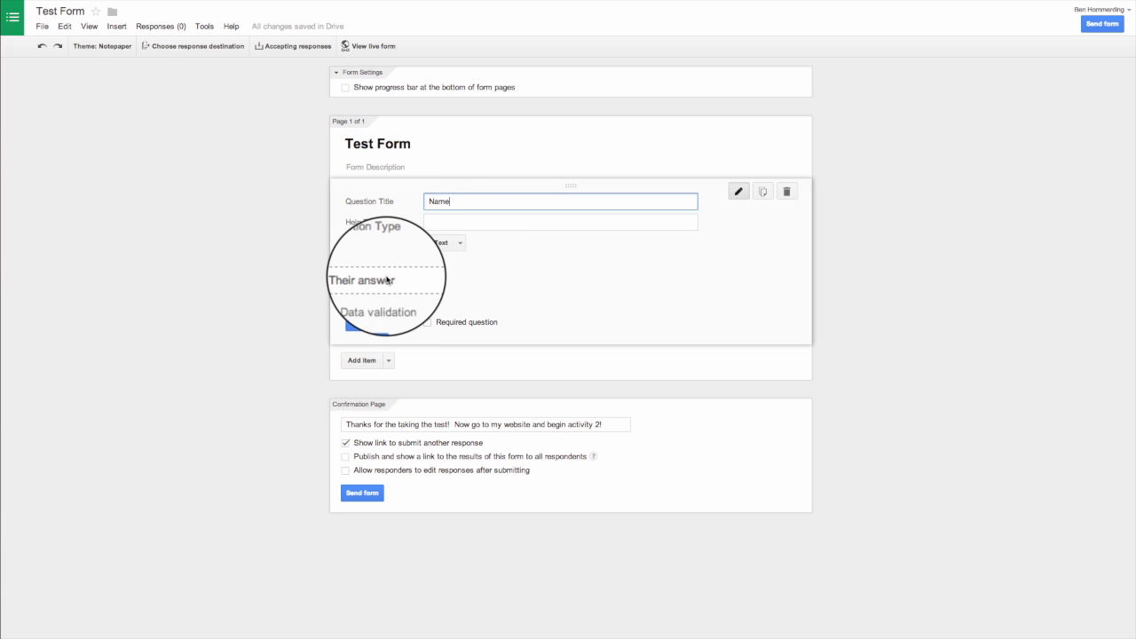
click(348, 299)
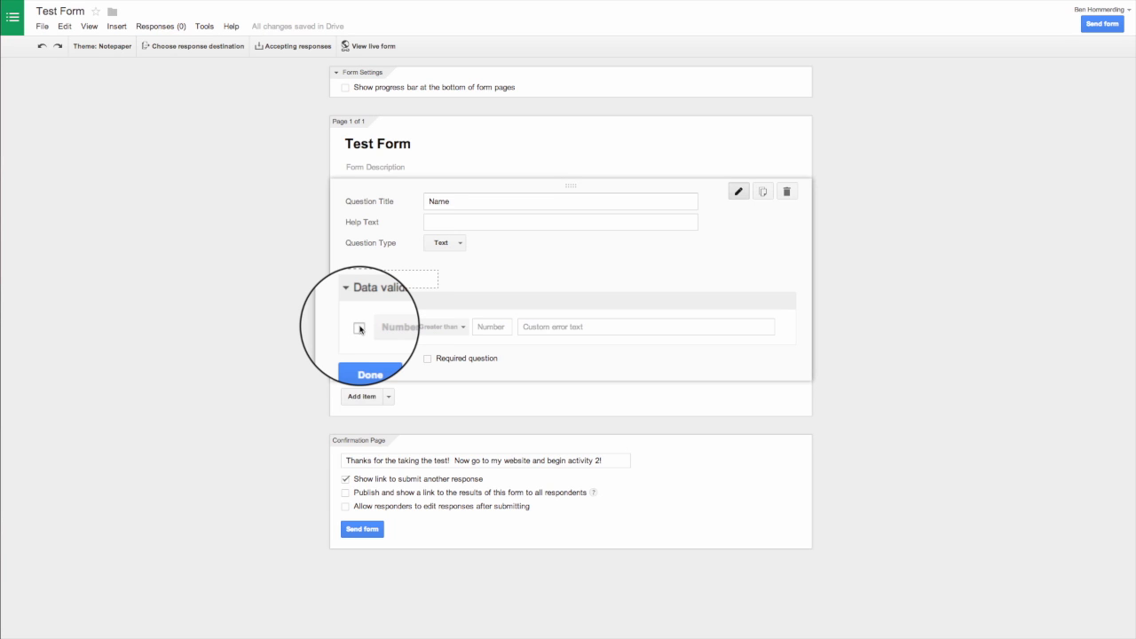
click(360, 328)
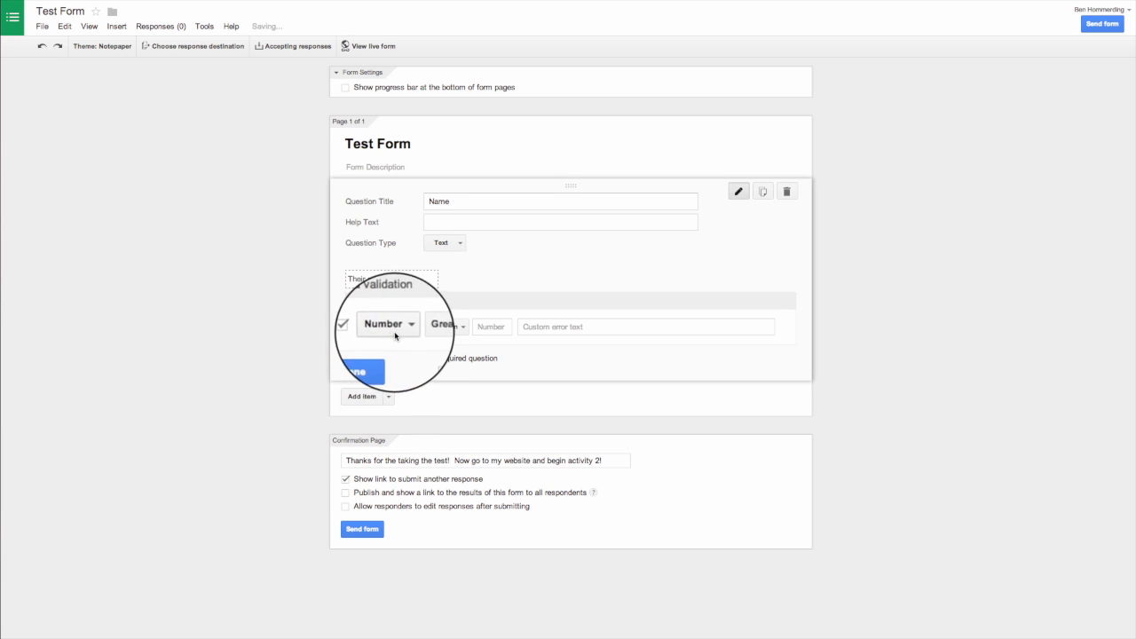
click(401, 330)
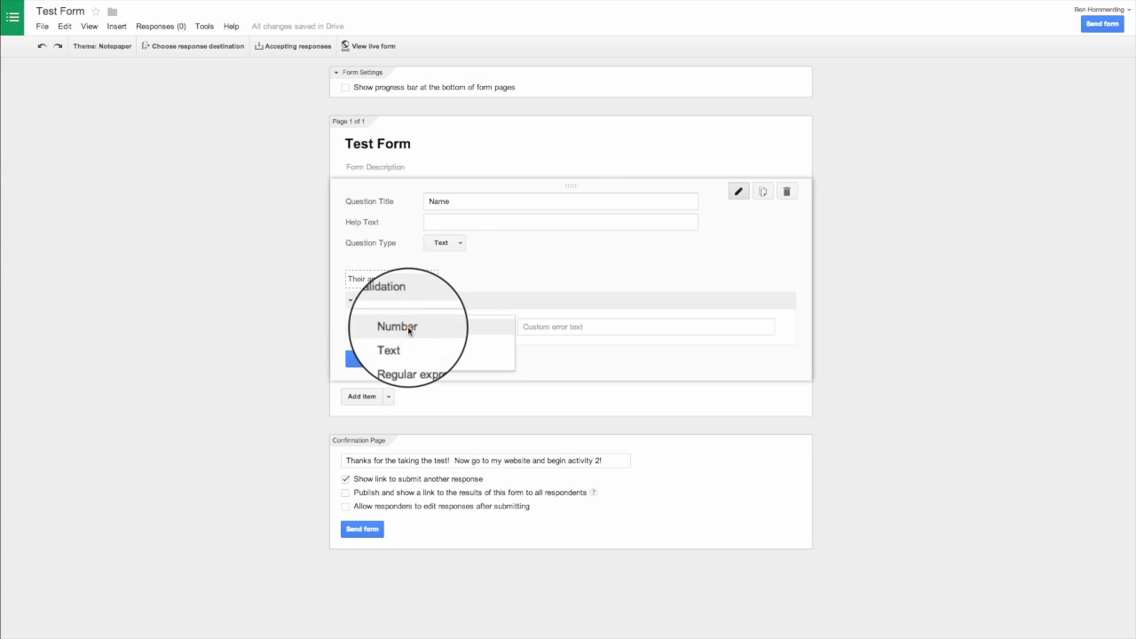
click(412, 348)
click(432, 328)
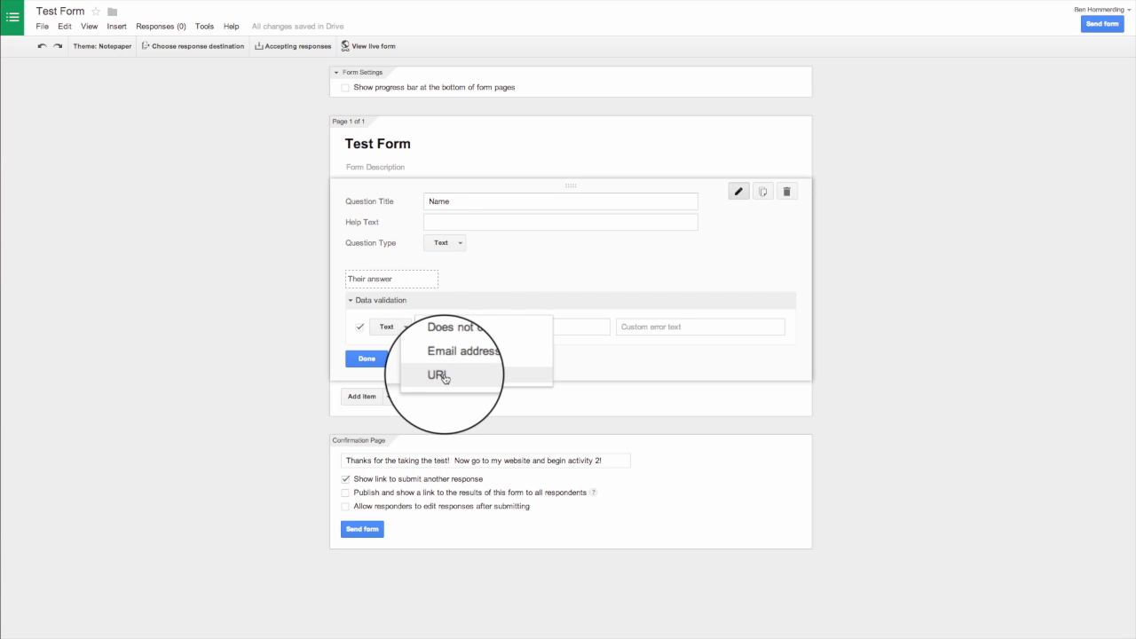
click(514, 282)
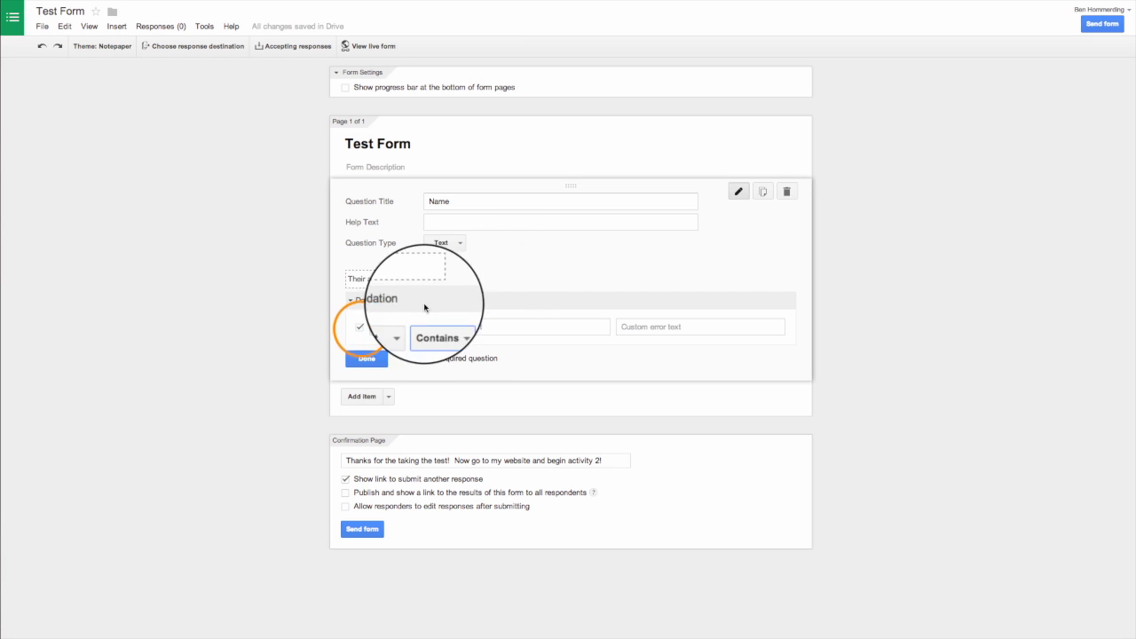
click(360, 326)
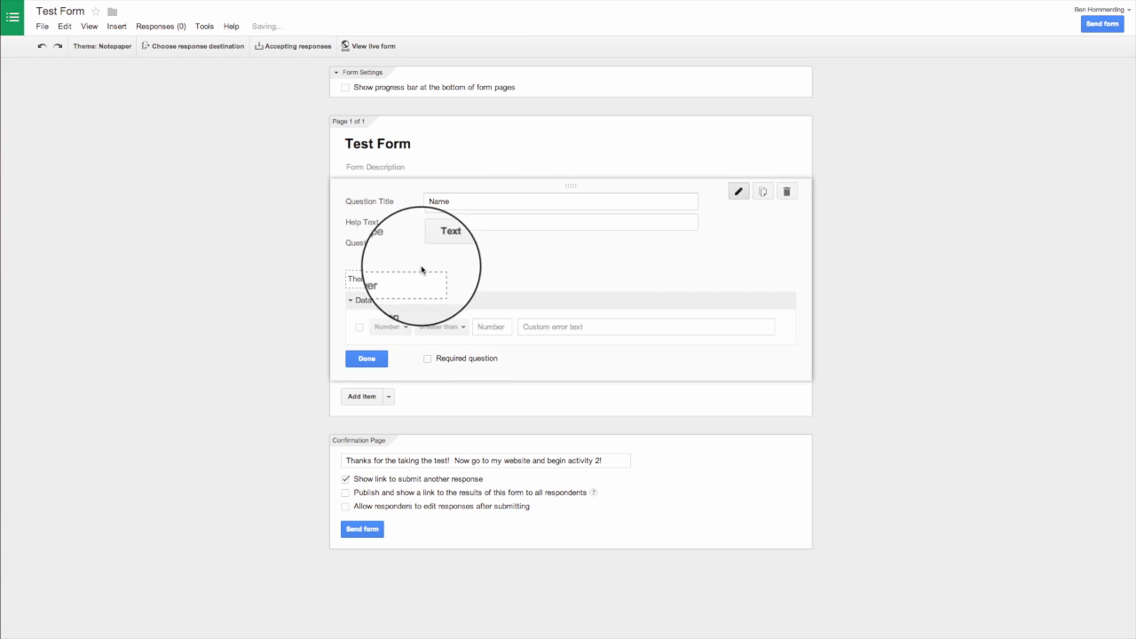
Make the Name question required, and duplicate it as a question titled "Email Address".
click(426, 359)
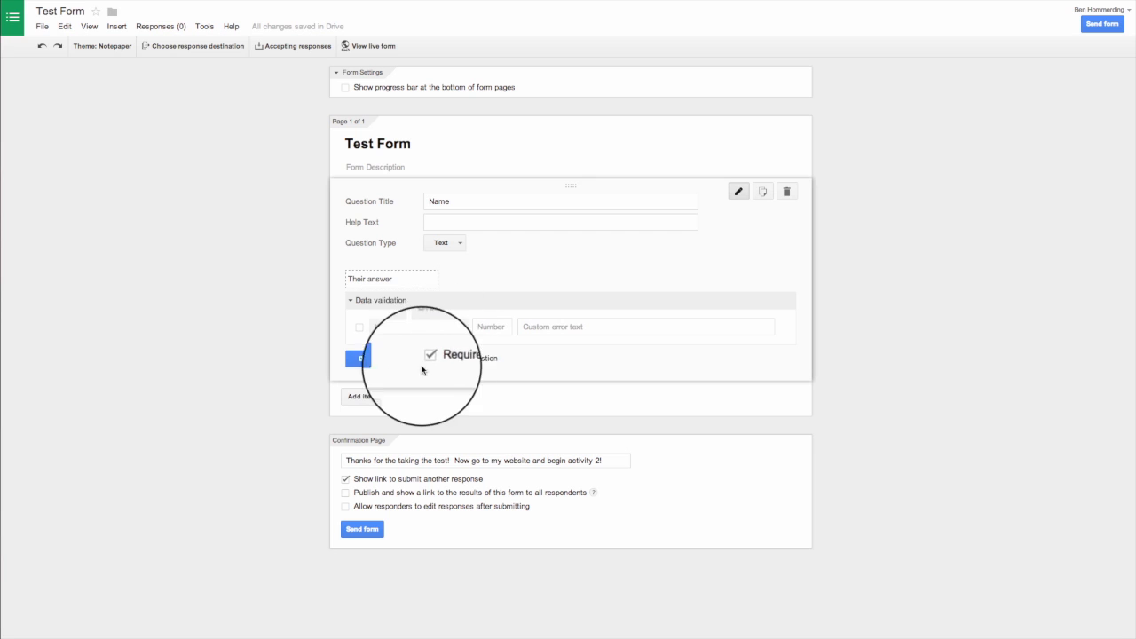
click(374, 360)
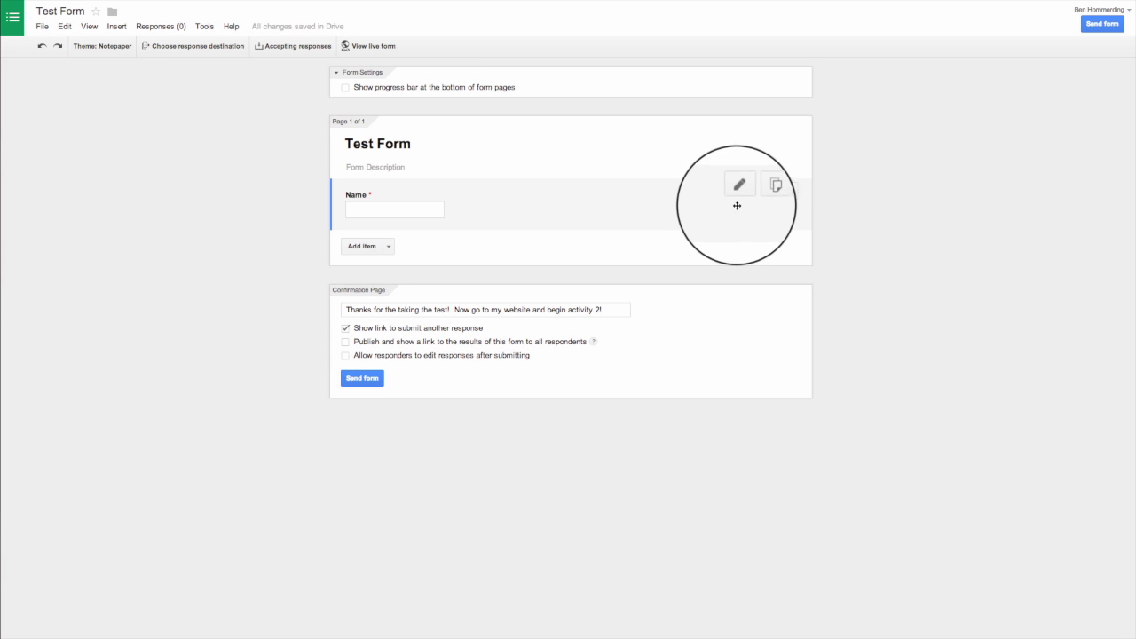
click(762, 193)
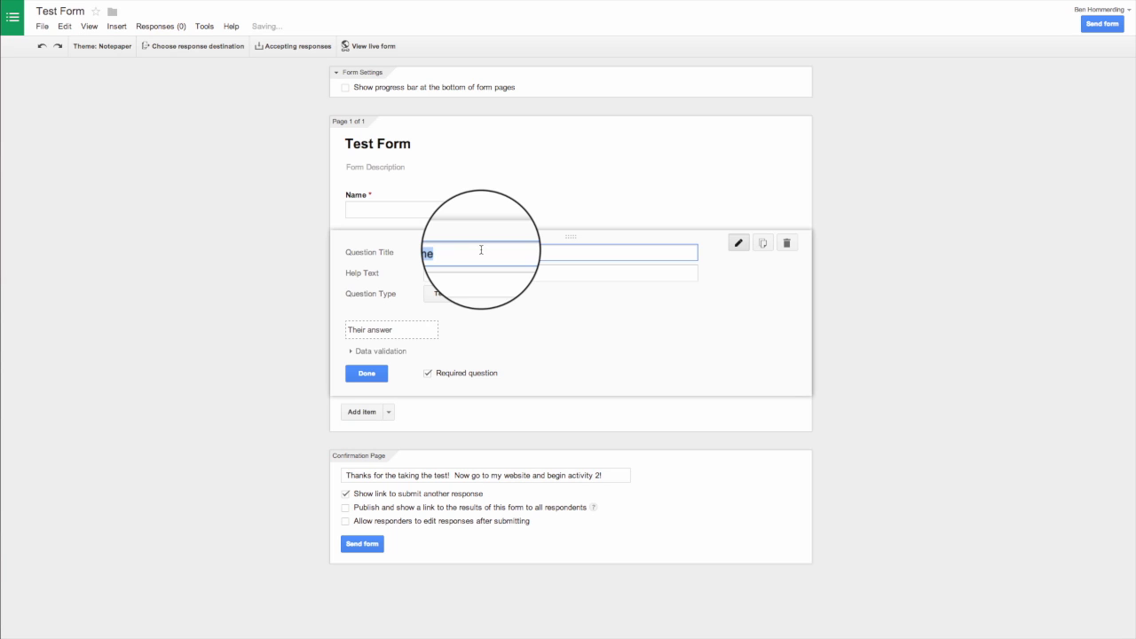
text(Emai)
text(l Address)
click(477, 269)
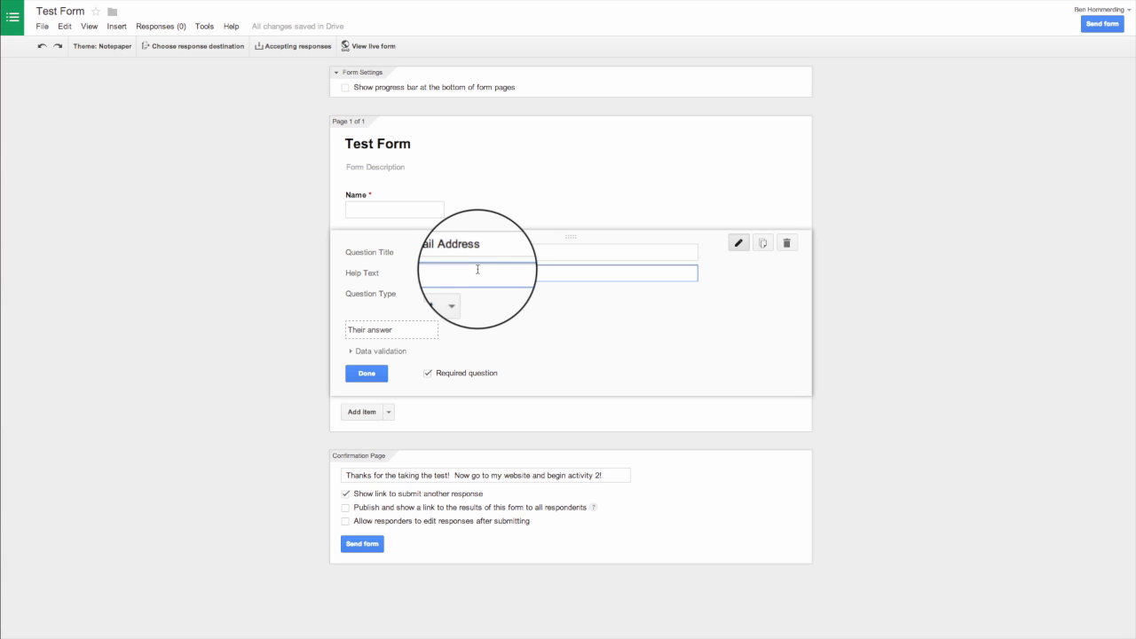
Enable data validation on the Email Address question, requiring a Text answer that is an Email address.
click(370, 358)
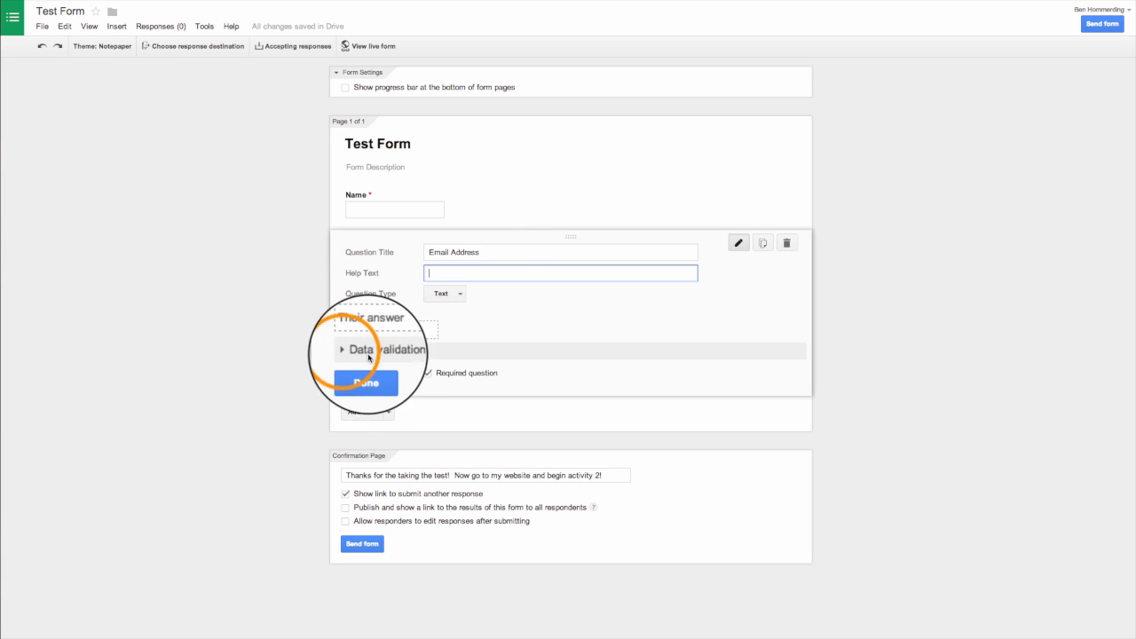
click(359, 380)
click(395, 378)
click(400, 394)
click(435, 376)
click(451, 406)
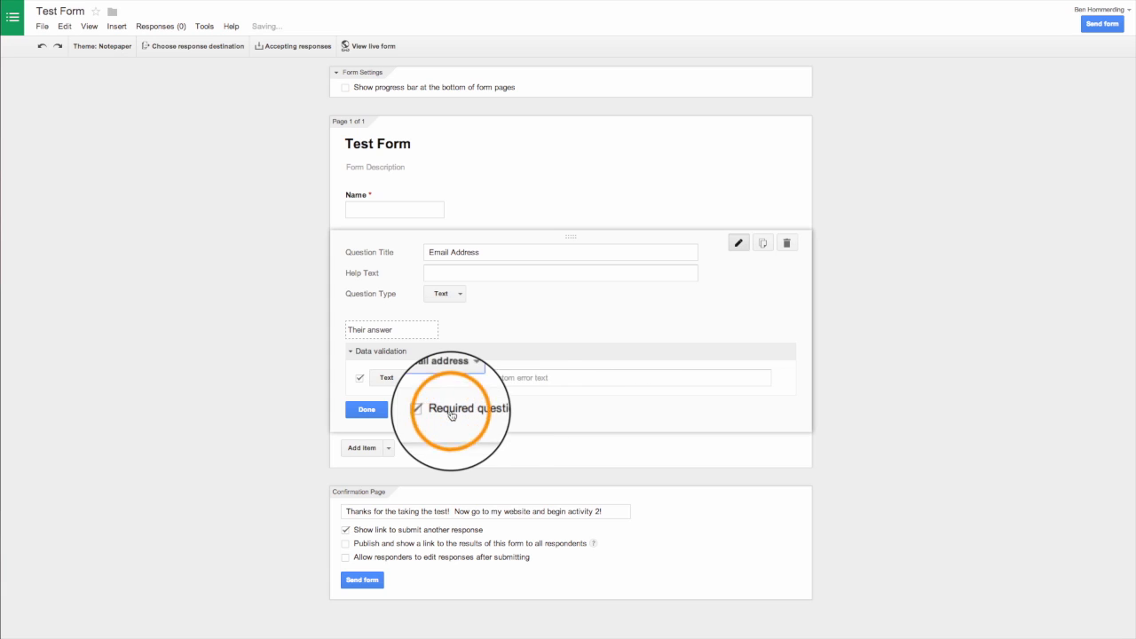
Set the custom error text to "Sorry you did not enter your email address correctly, please try again." and finish the question.
click(547, 379)
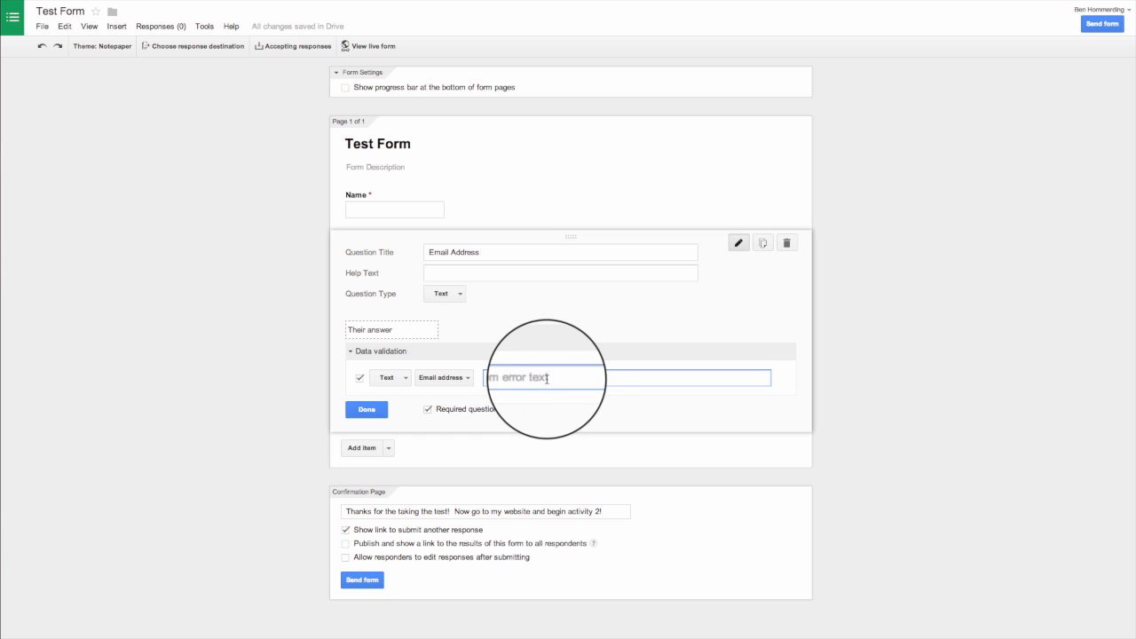
text(Sorry you did not enter your email address correctly, please try again.)
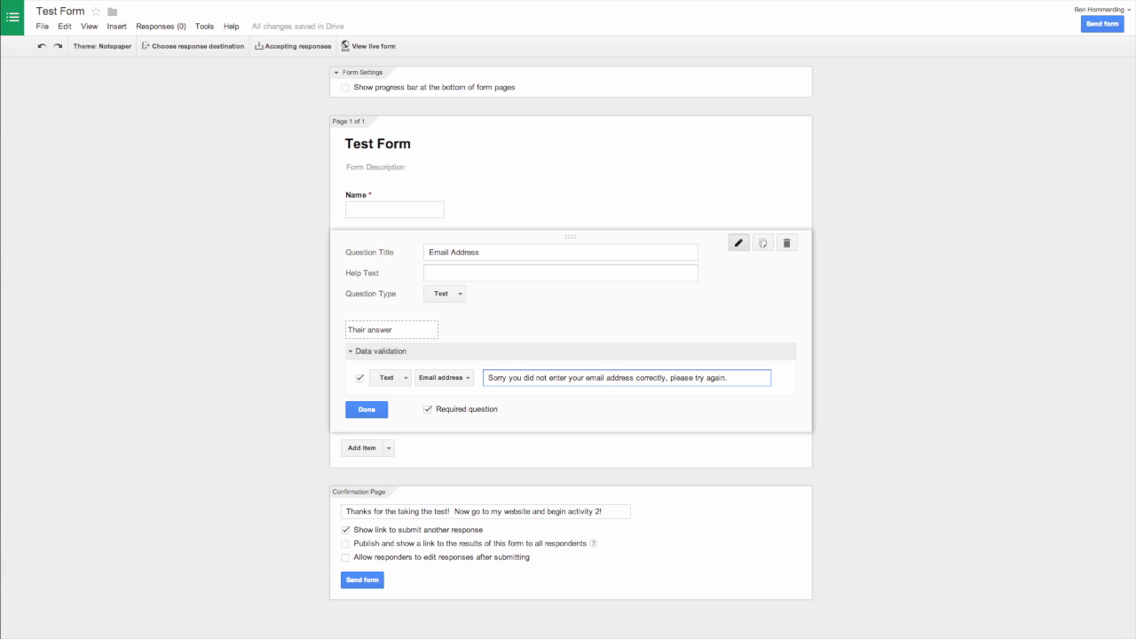
click(366, 408)
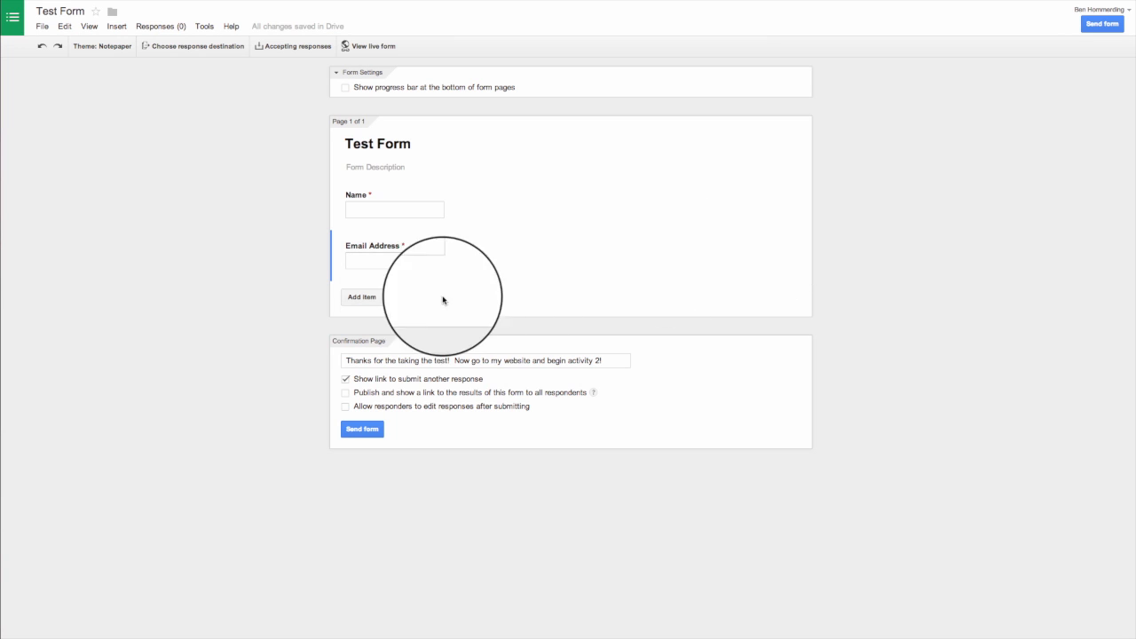
Add a Paragraph text question titled "How could I make this tutorial better?" below Email Address.
click(369, 298)
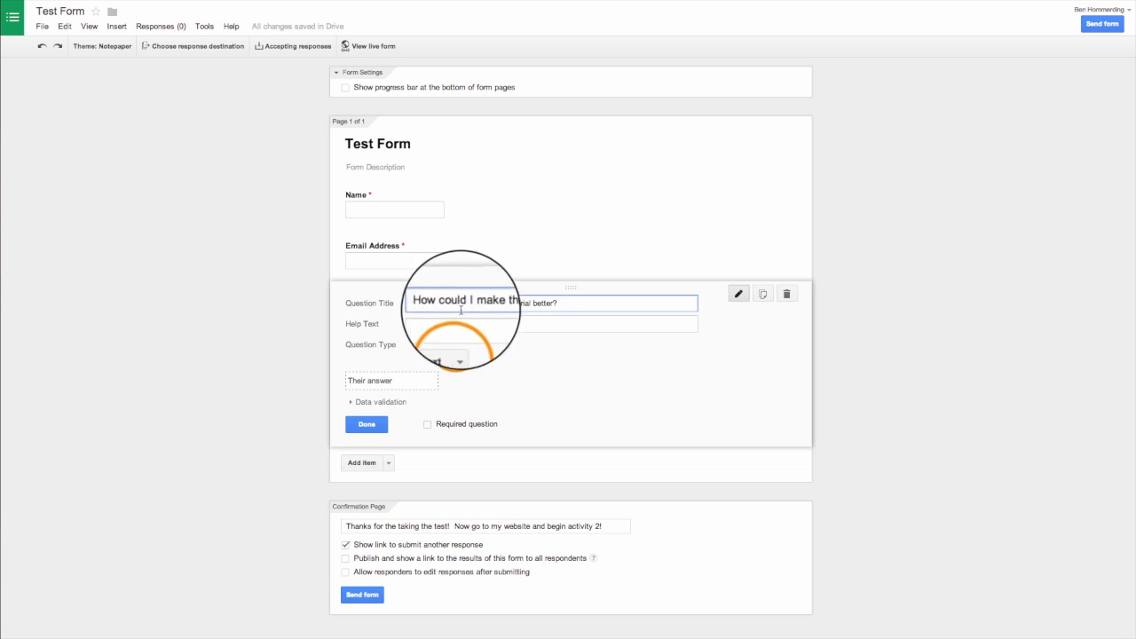
click(457, 346)
click(458, 362)
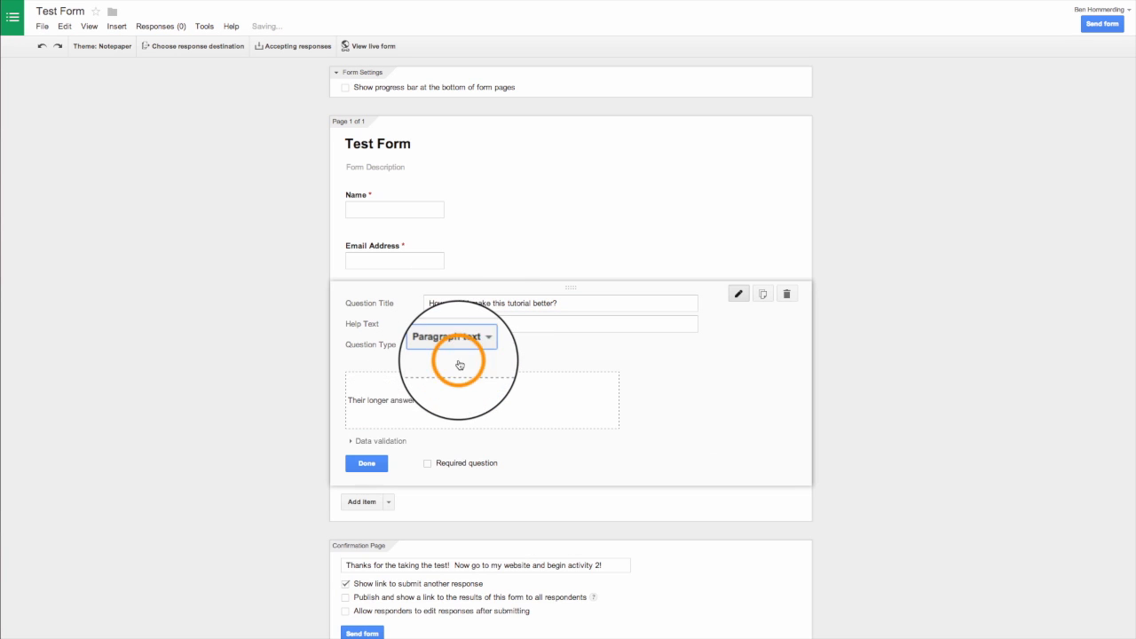
Make the tutorial improvement question required, leave its data validation unset, and finish editing it.
click(350, 442)
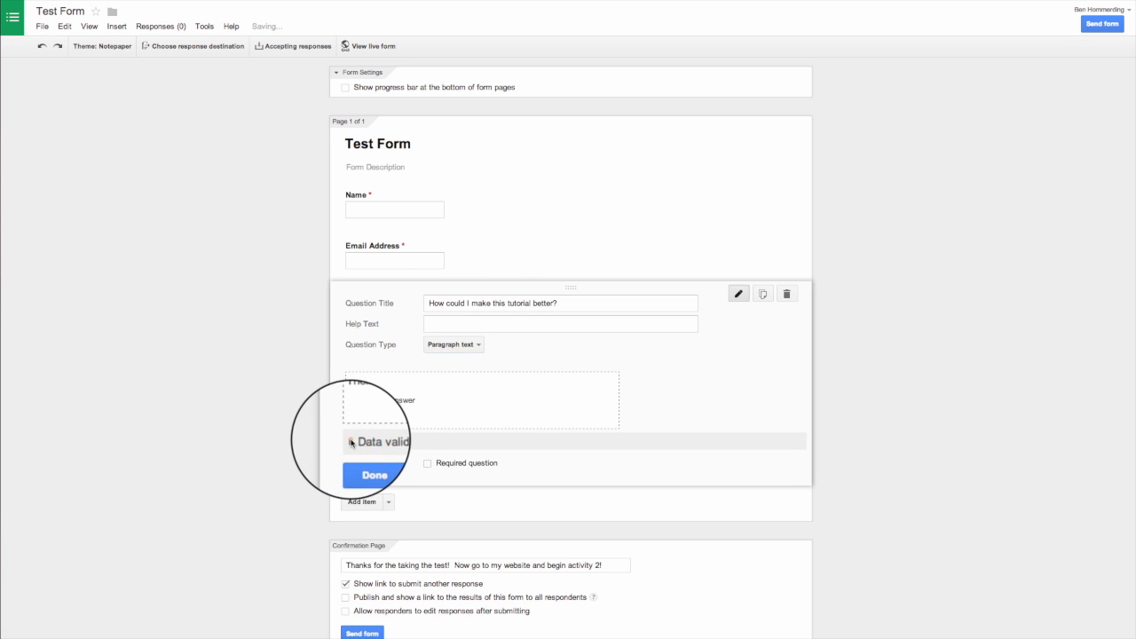
click(350, 443)
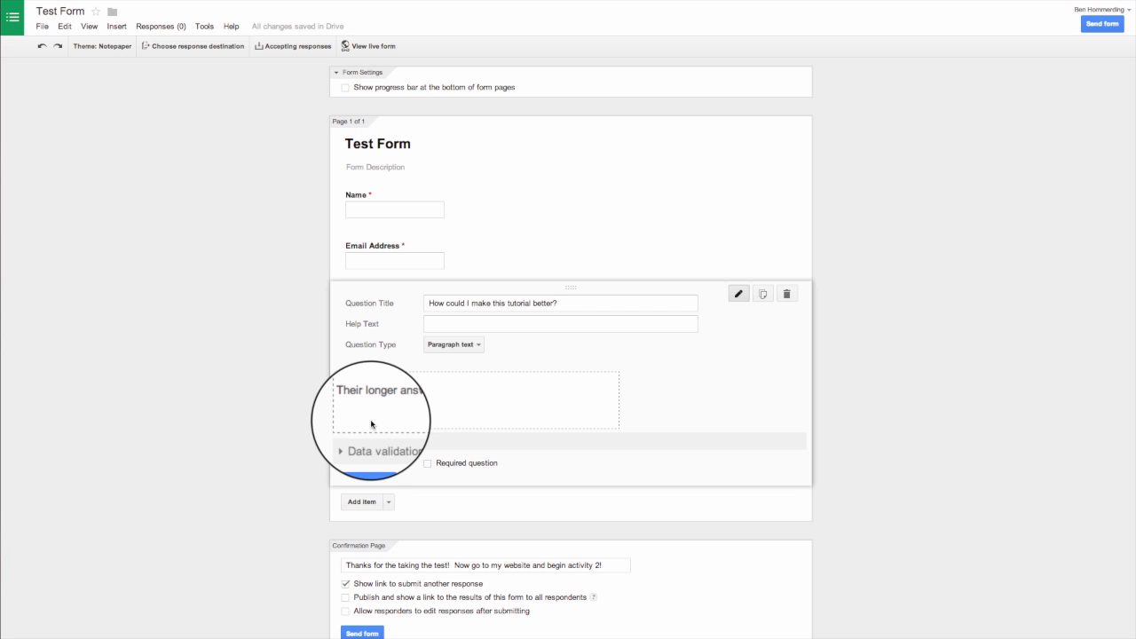
click(427, 462)
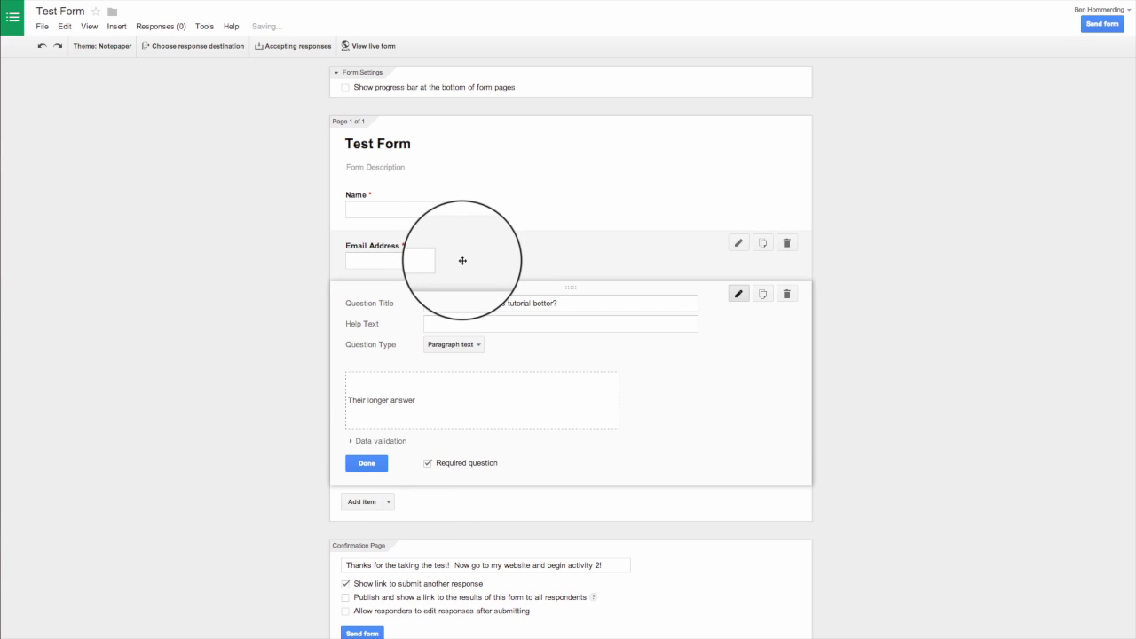
click(367, 462)
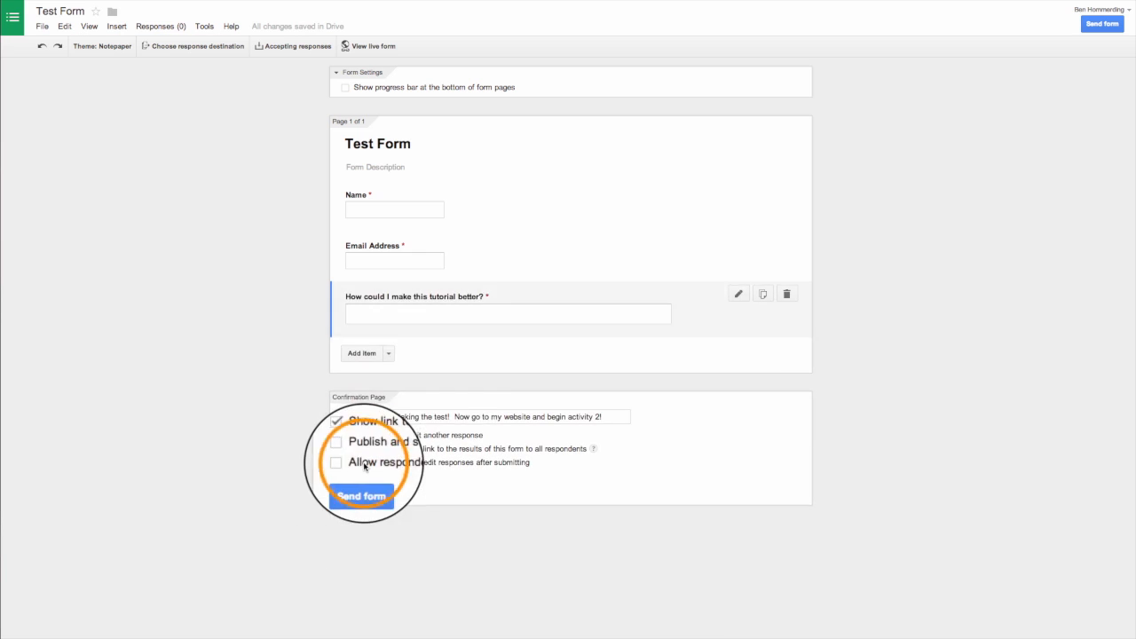